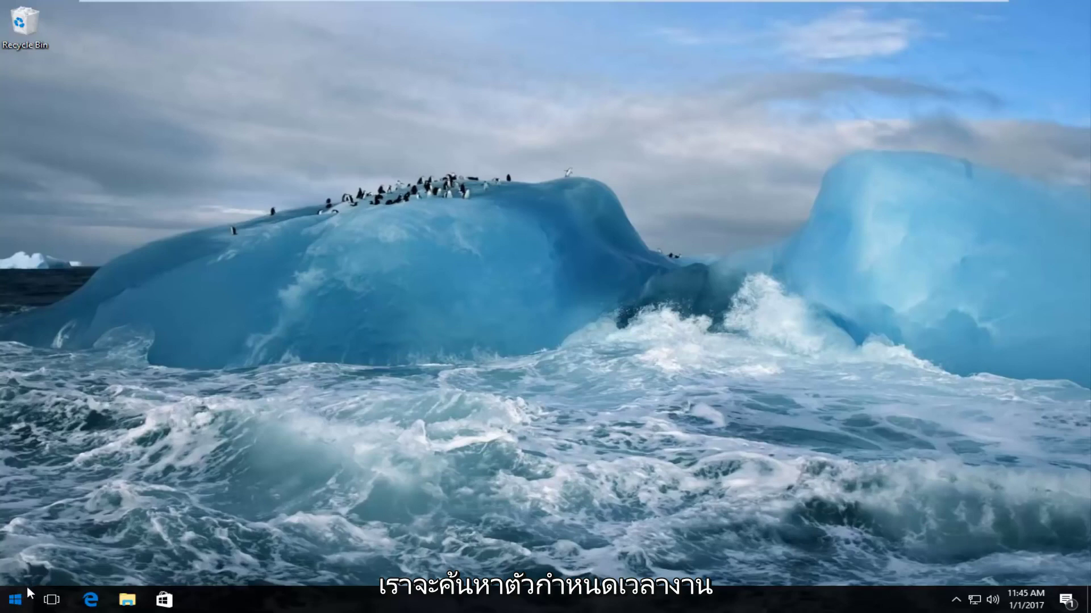
- Launch Task Scheduler by searching "task scheduler" from the Start menu
click(17, 605)
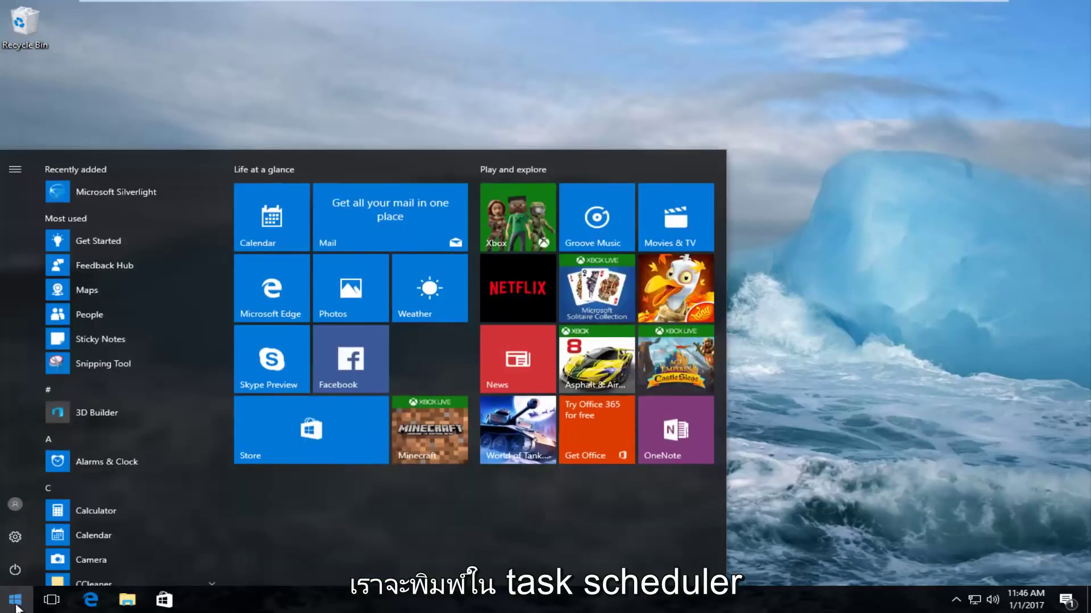
text(t)
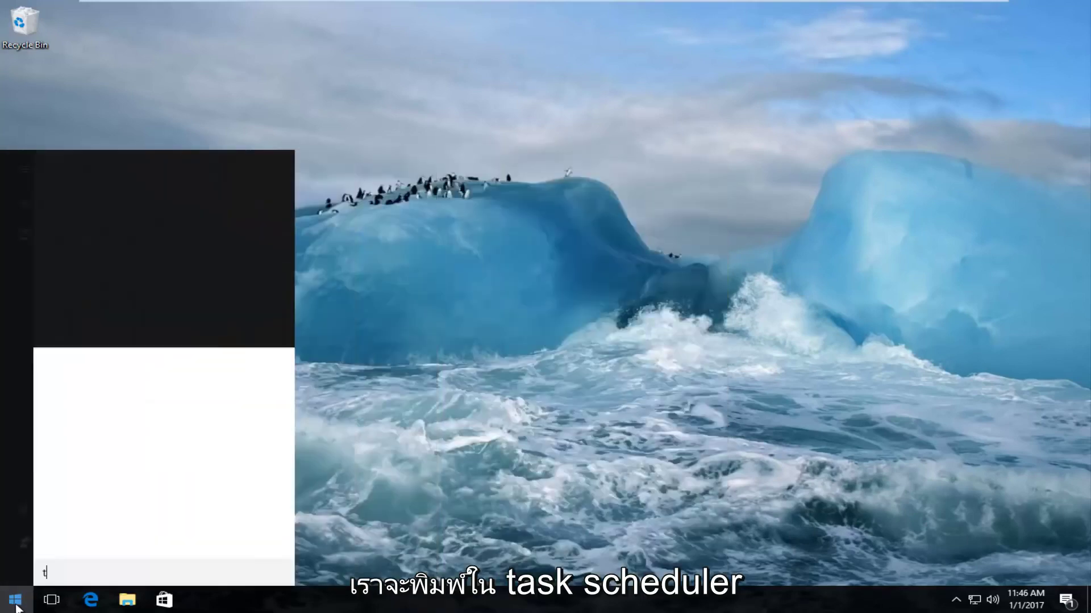
text(ask sch)
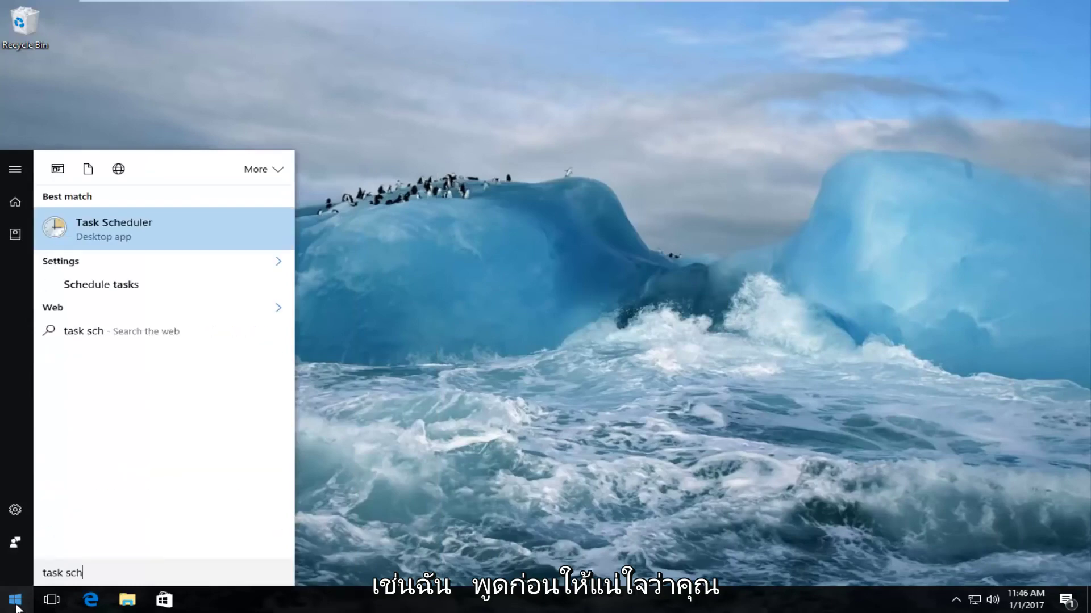
text(edule)
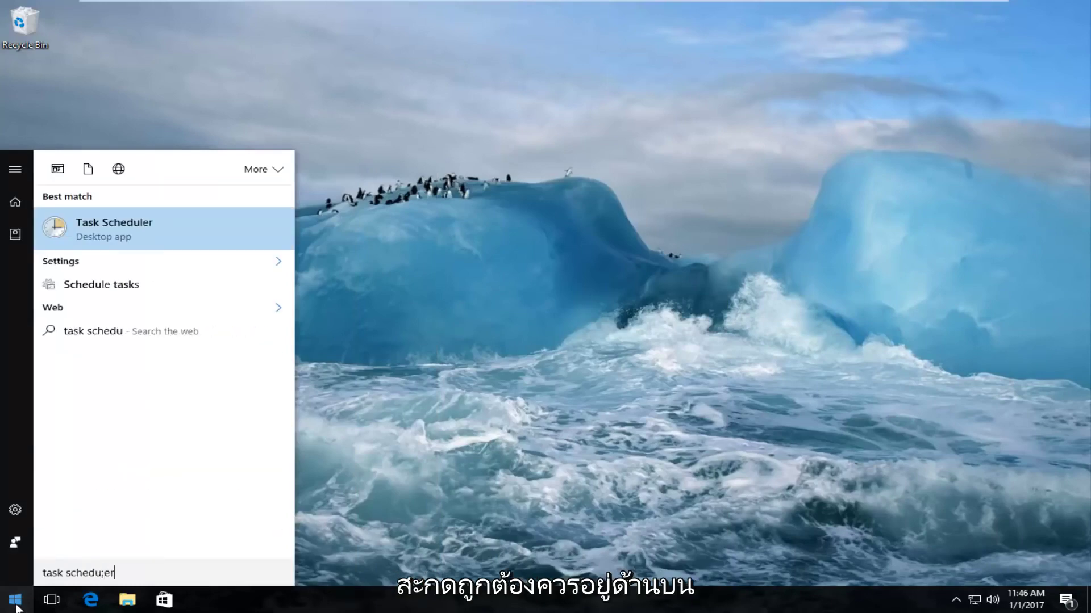
text(r)
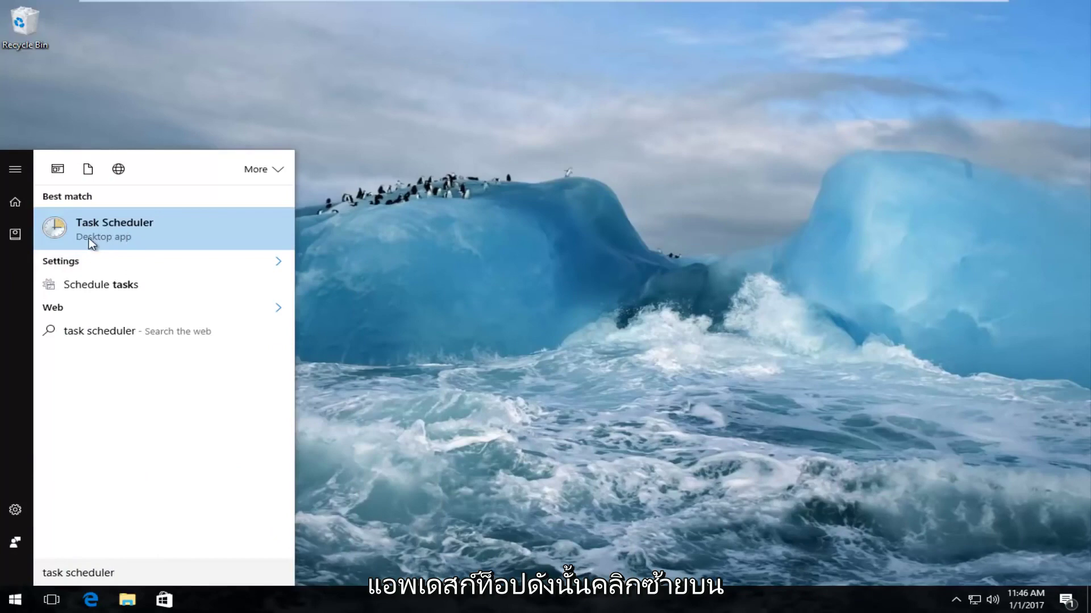
click(111, 228)
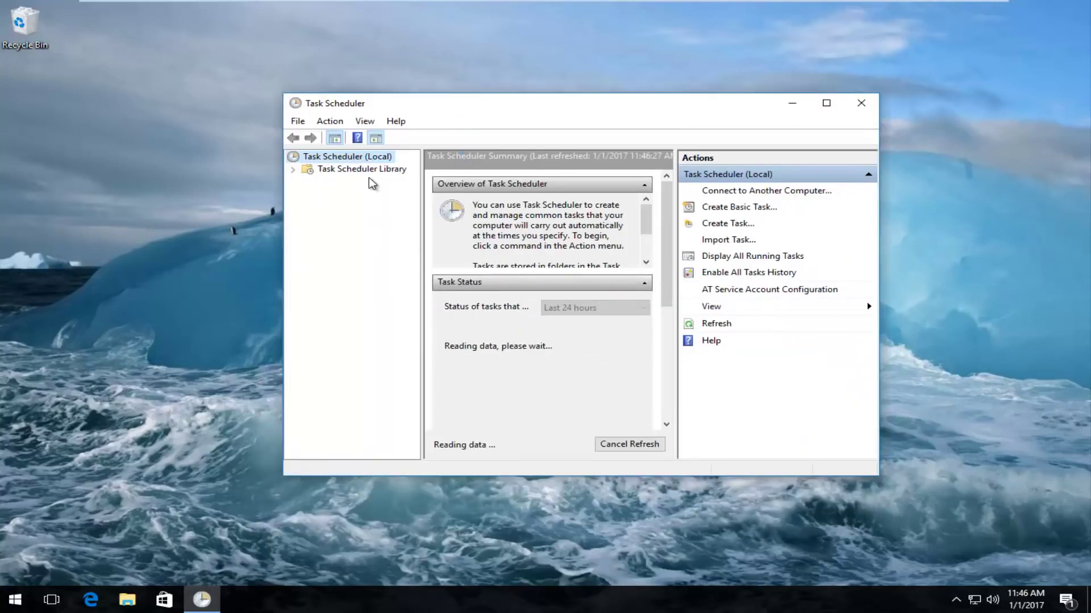
- Maximize Task Scheduler and expand Task Scheduler Library > Microsoft > Windows
click(825, 104)
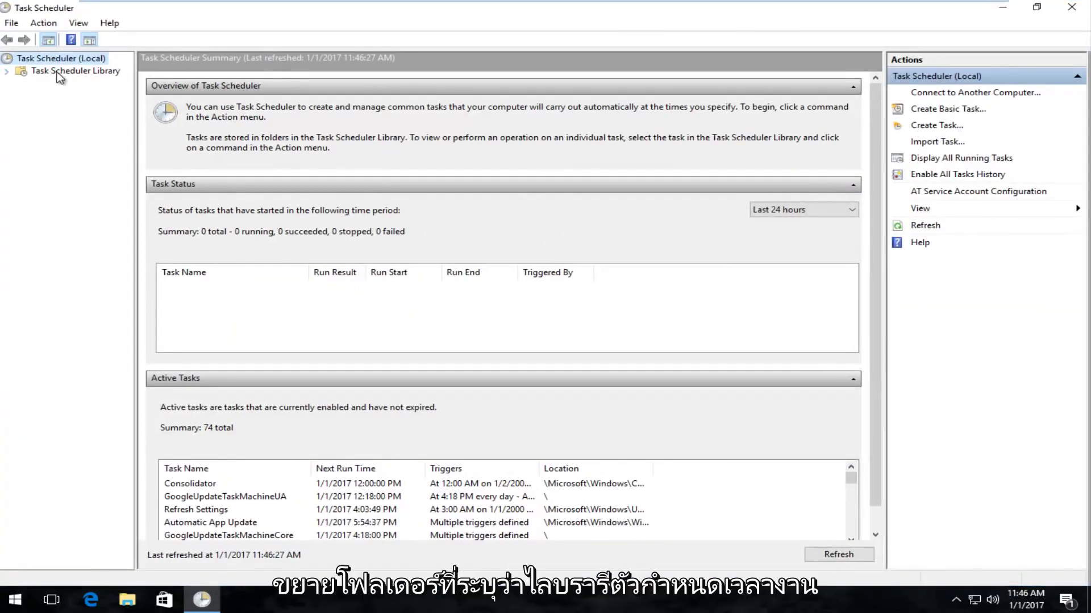
click(7, 73)
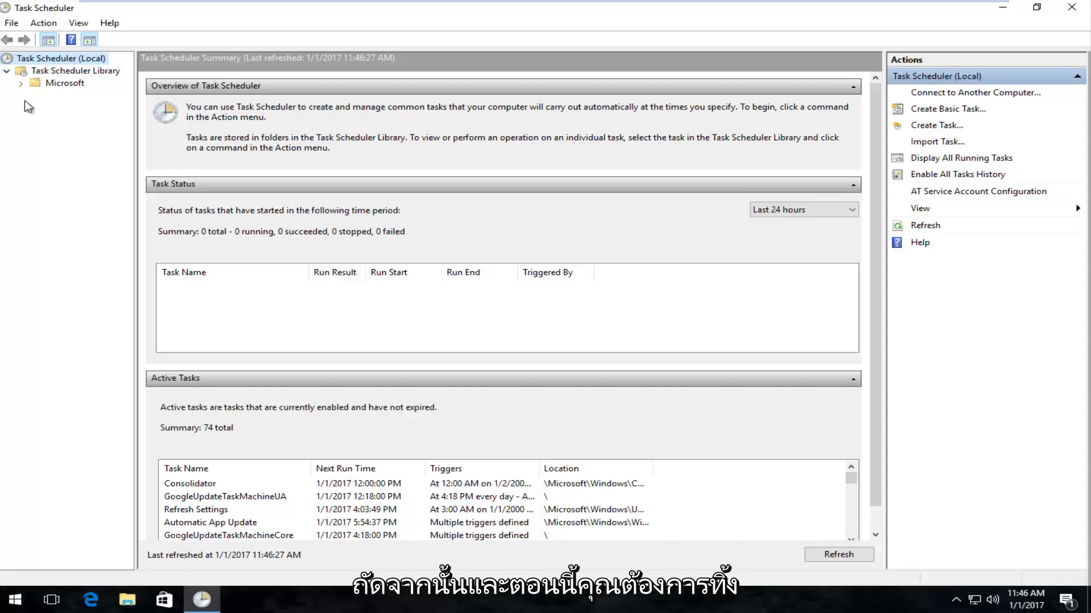
mouse_move(22, 82)
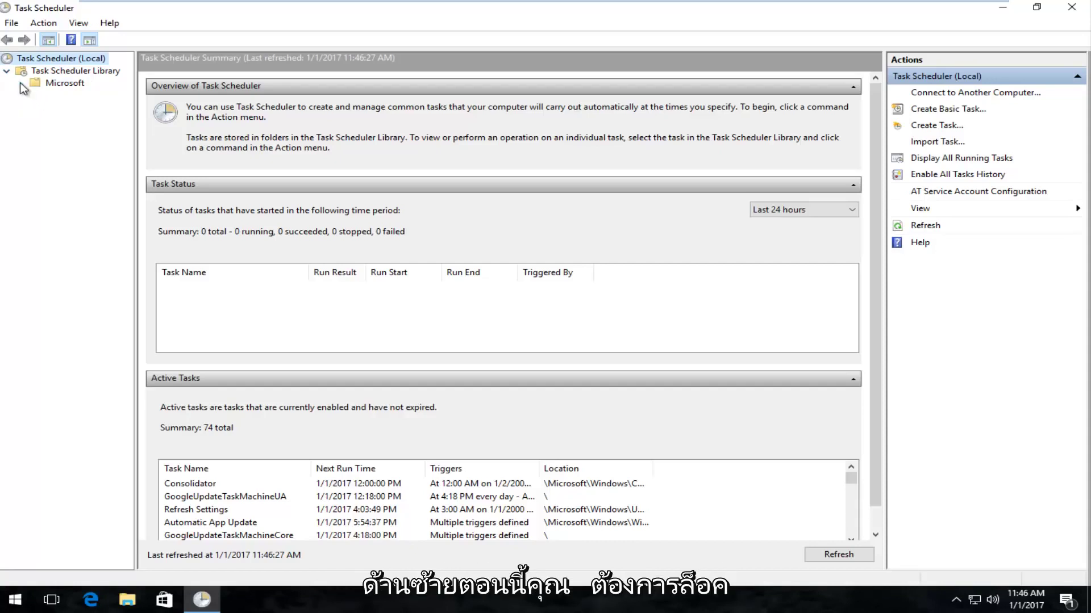
click(21, 83)
mouse_move(77, 95)
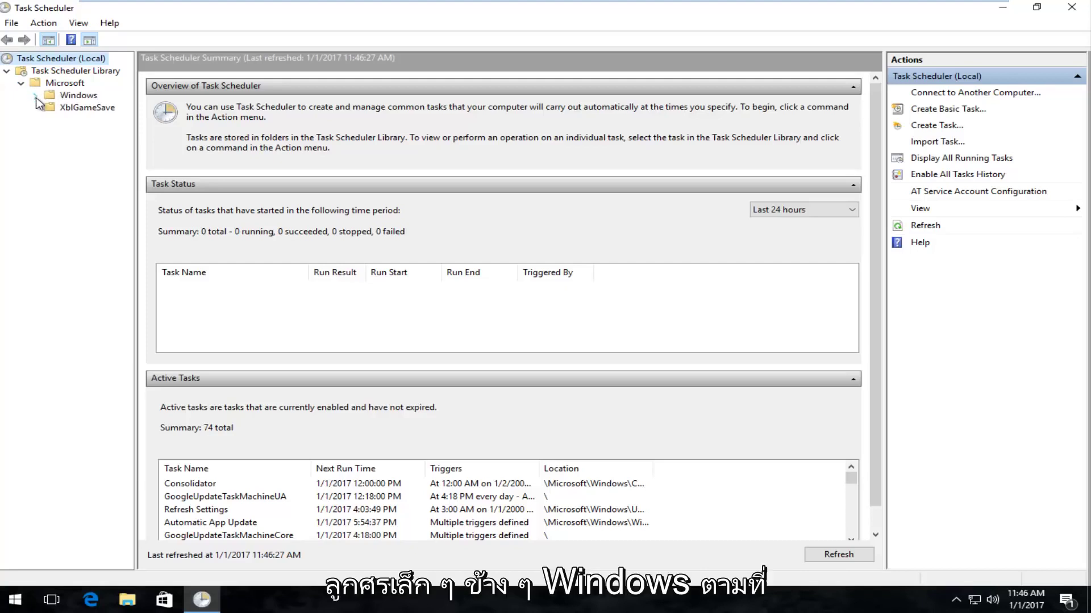
click(36, 95)
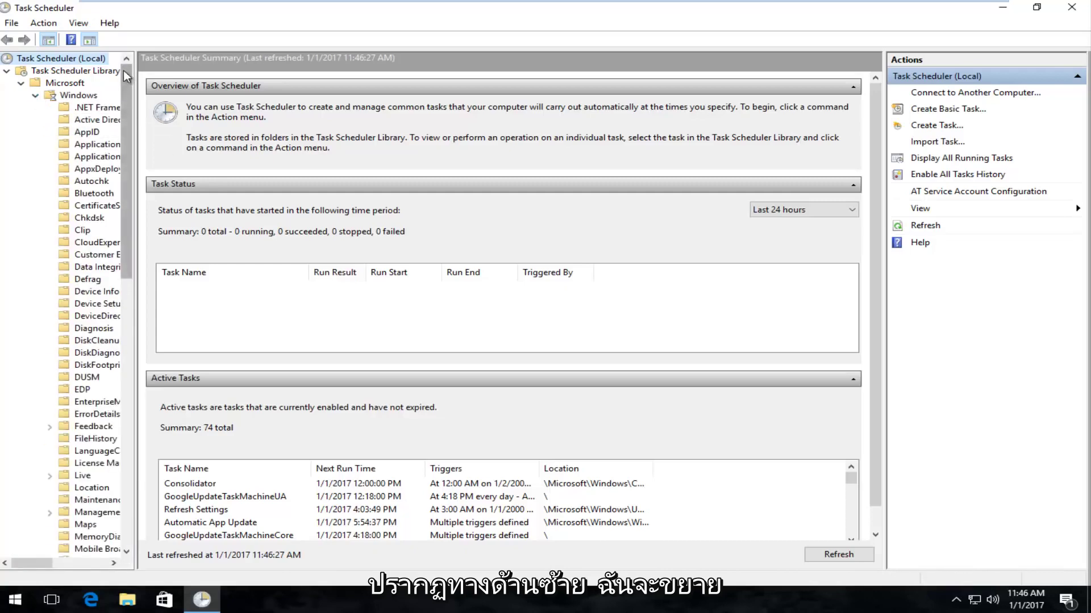
- Widen the folder tree pane and scroll down to the Windows Defender folder
drag(136, 68, 332, 68)
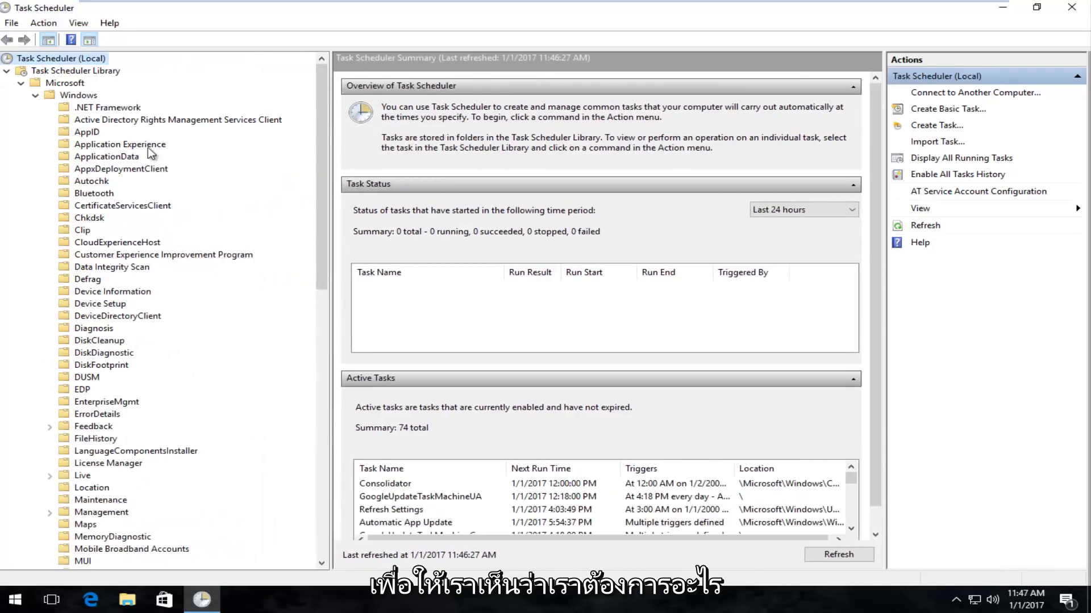
scroll(144, 170, down, 1)
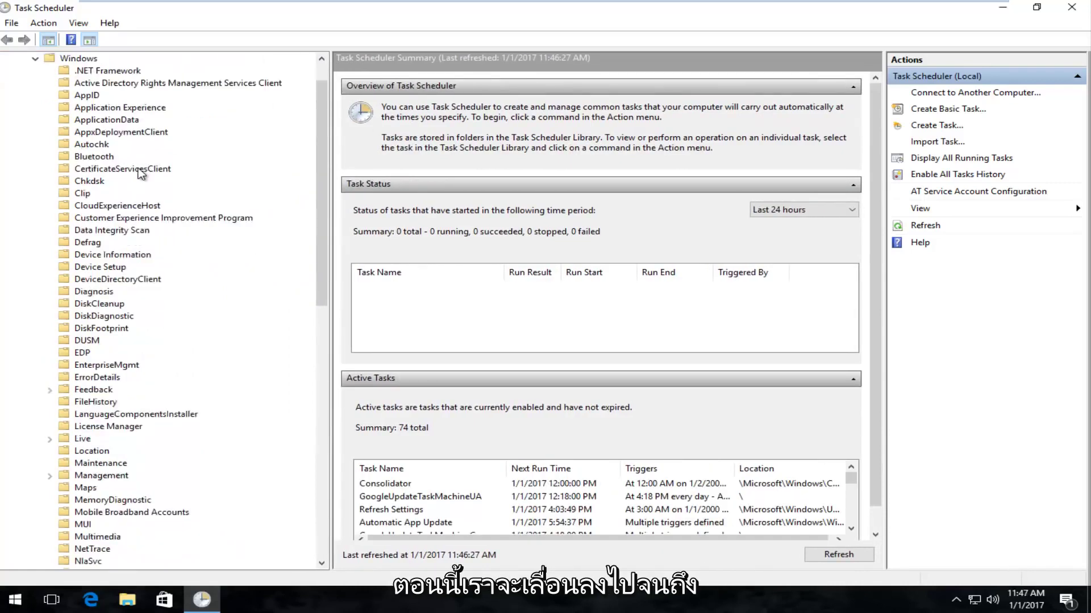
scroll(145, 185, down, 1)
scroll(148, 193, down, 3)
scroll(152, 196, down, 3)
scroll(170, 204, down, 2)
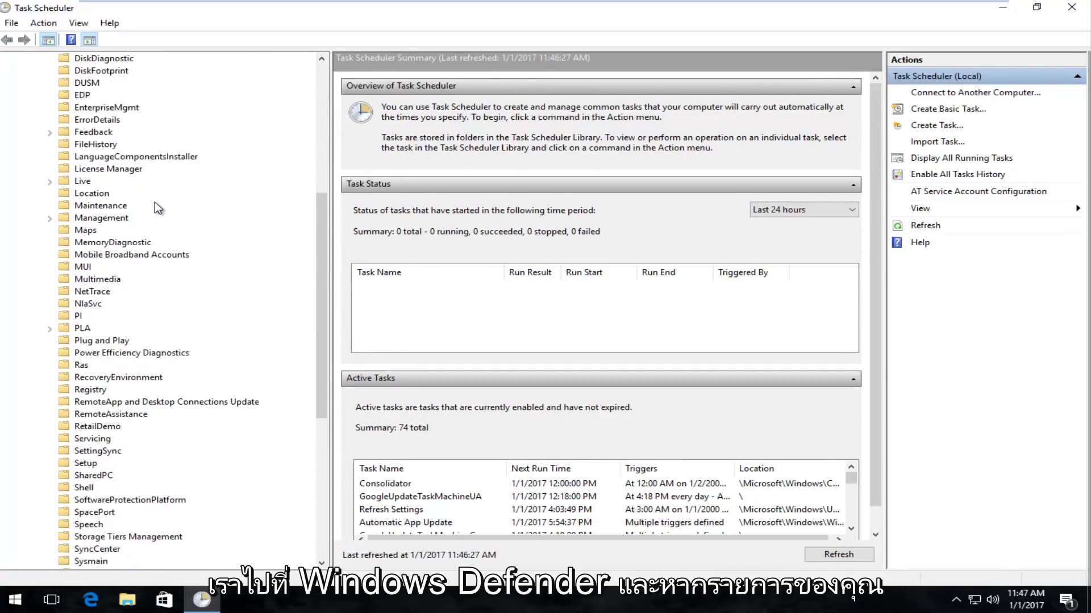
scroll(159, 207, down, 4)
scroll(156, 207, down, 3)
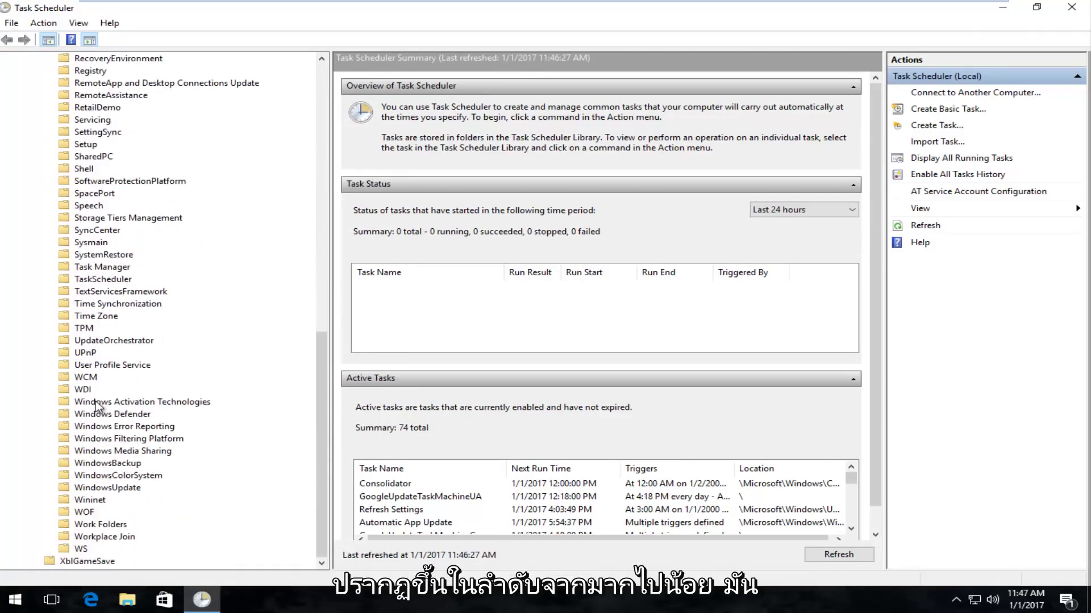
- Open the Windows Defender folder, widen the Name column, and select Windows Defender Scheduled Scan
click(83, 418)
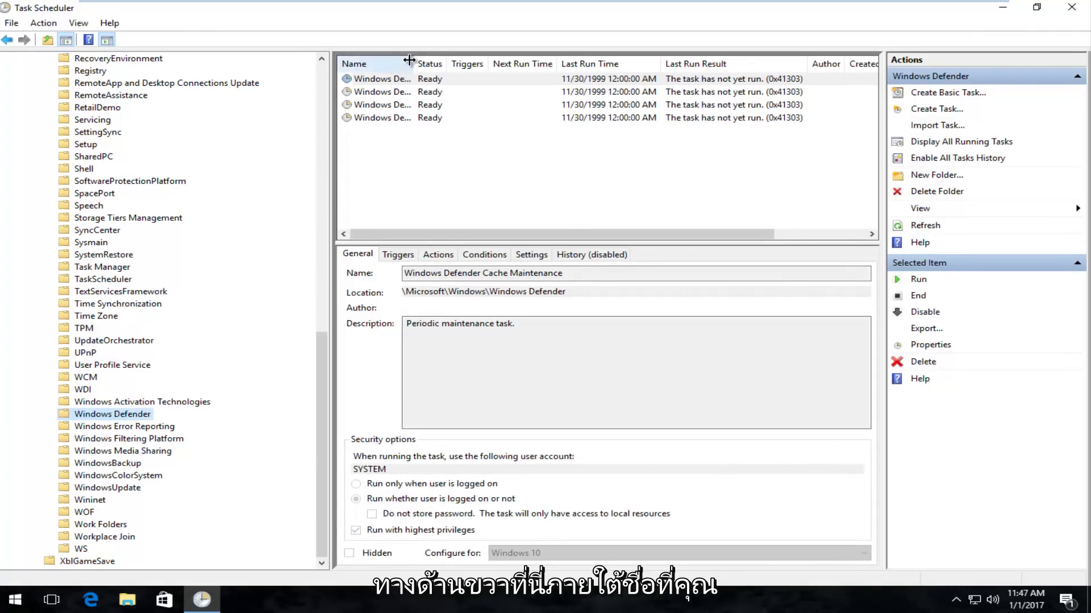
drag(409, 60, 453, 60)
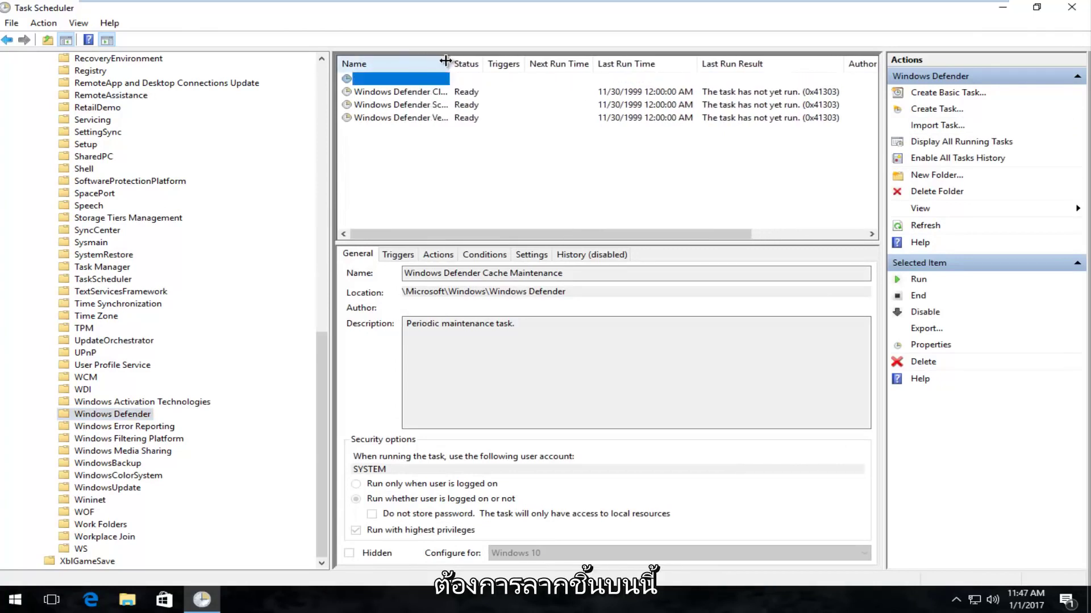
drag(452, 59, 539, 60)
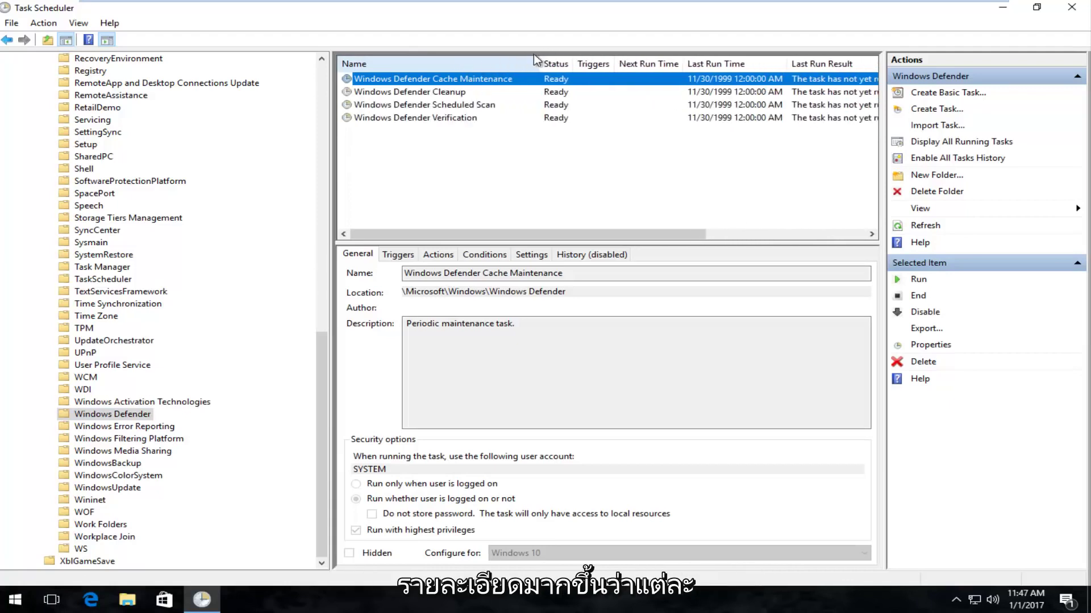
click(440, 105)
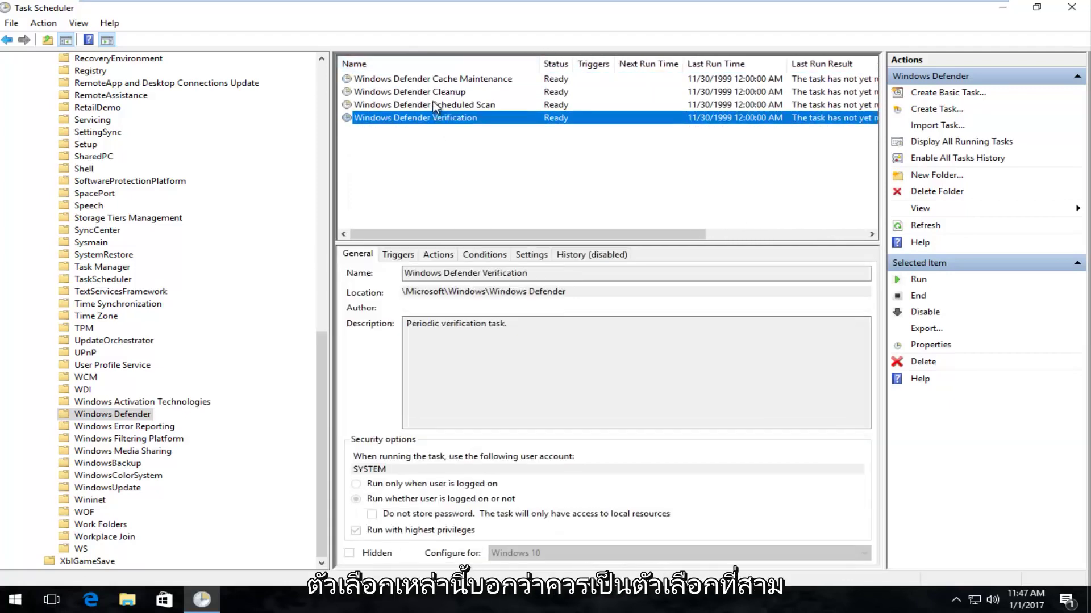
click(433, 91)
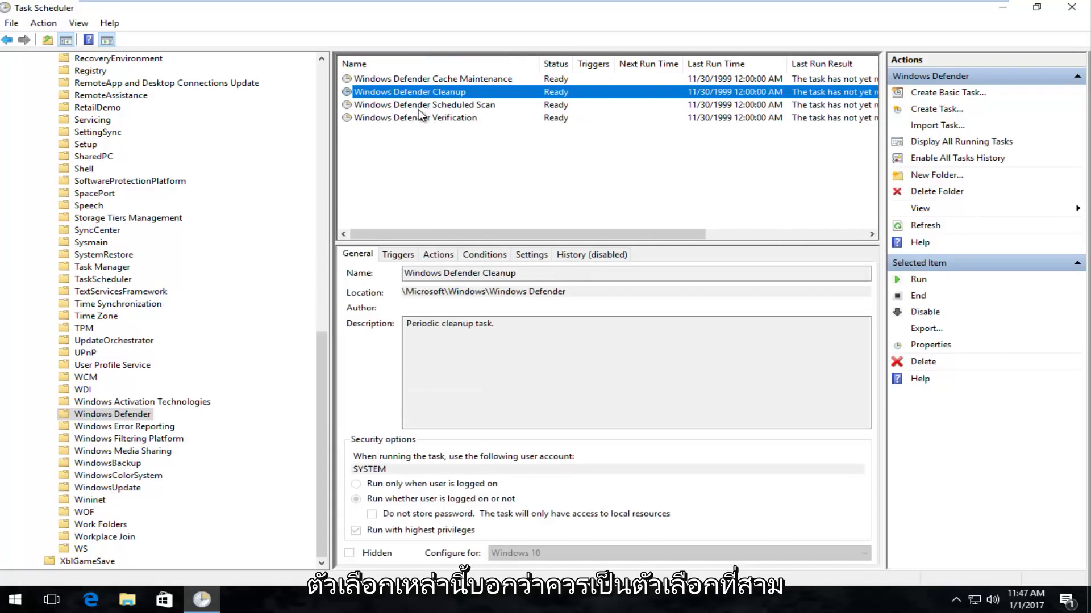
click(425, 107)
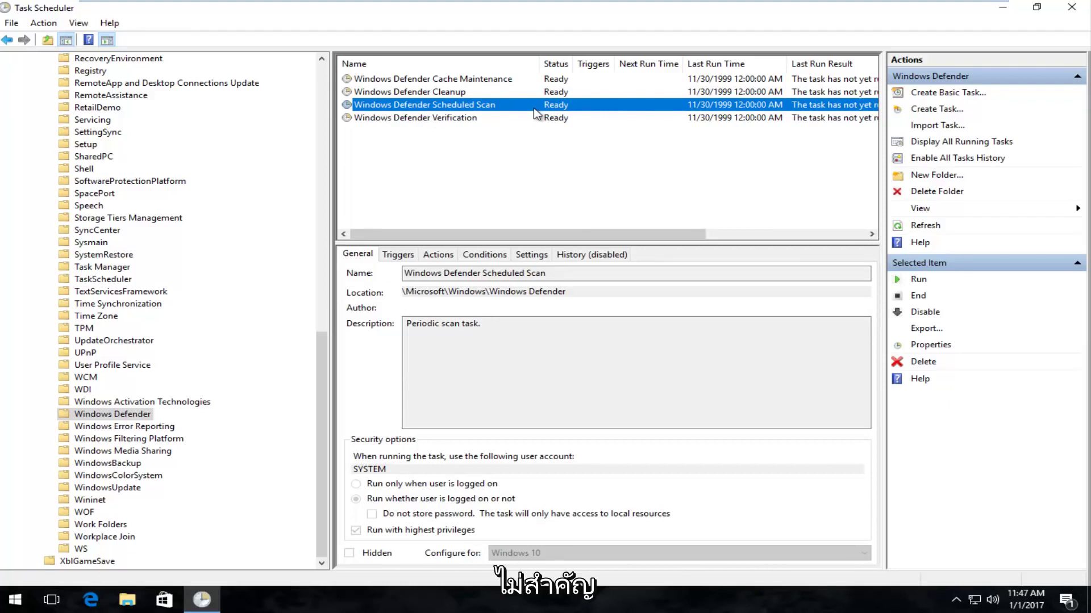
- Open Properties for Windows Defender Scheduled Scan and center the dialog on screen
right_click(383, 105)
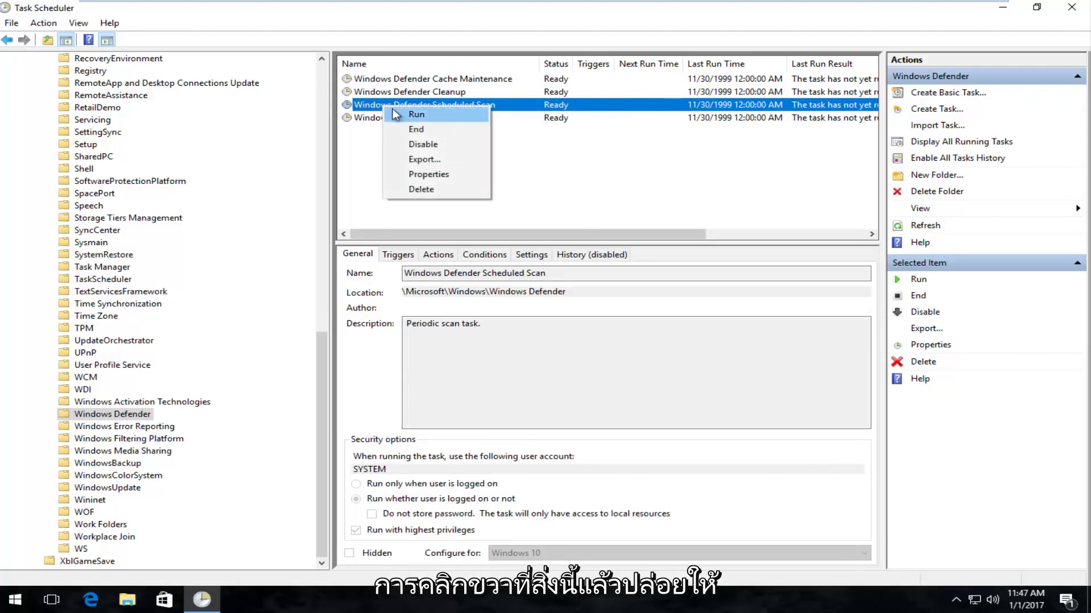
click(420, 178)
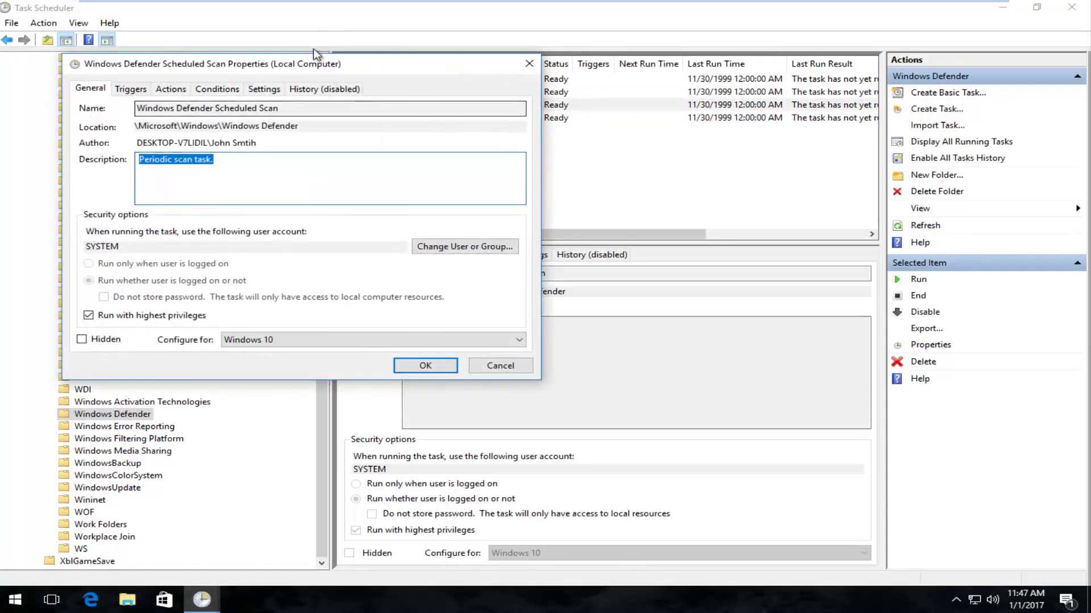
drag(317, 55, 605, 80)
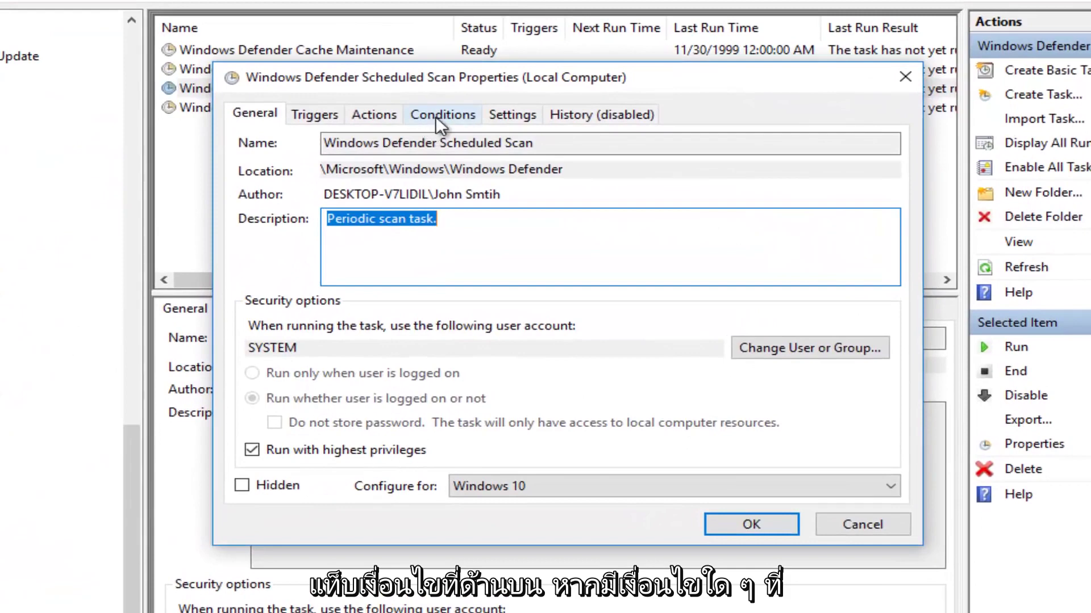
- On the Conditions tab, uncheck the AC-power requirement, leaving idle, power and network options cleared
click(437, 117)
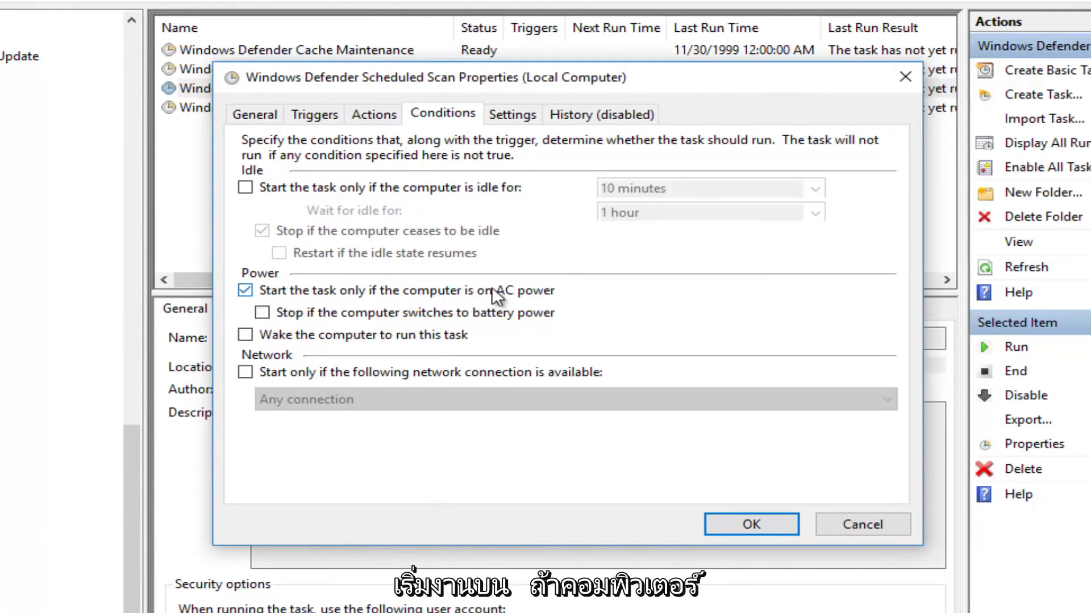
click(244, 289)
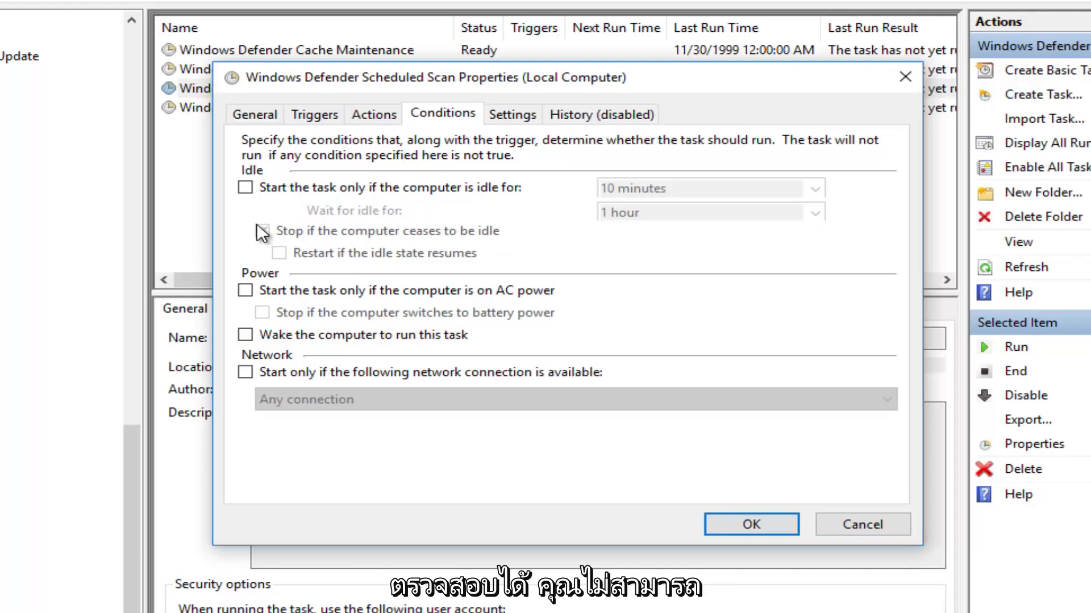
click(245, 188)
click(245, 188)
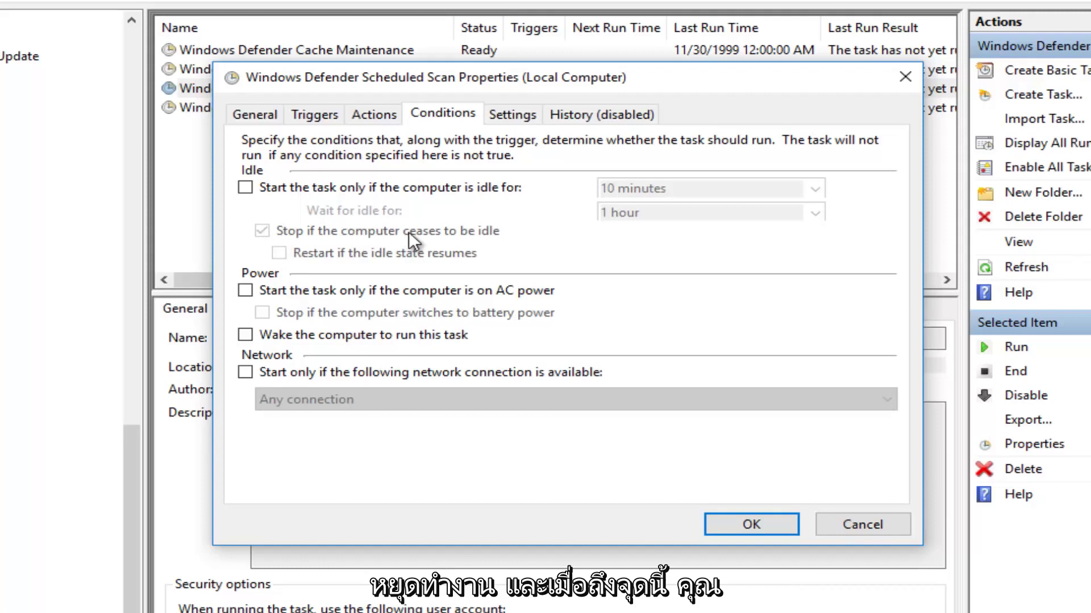
- Confirm the Scheduled Scan properties with OK to save the cleared conditions
click(751, 524)
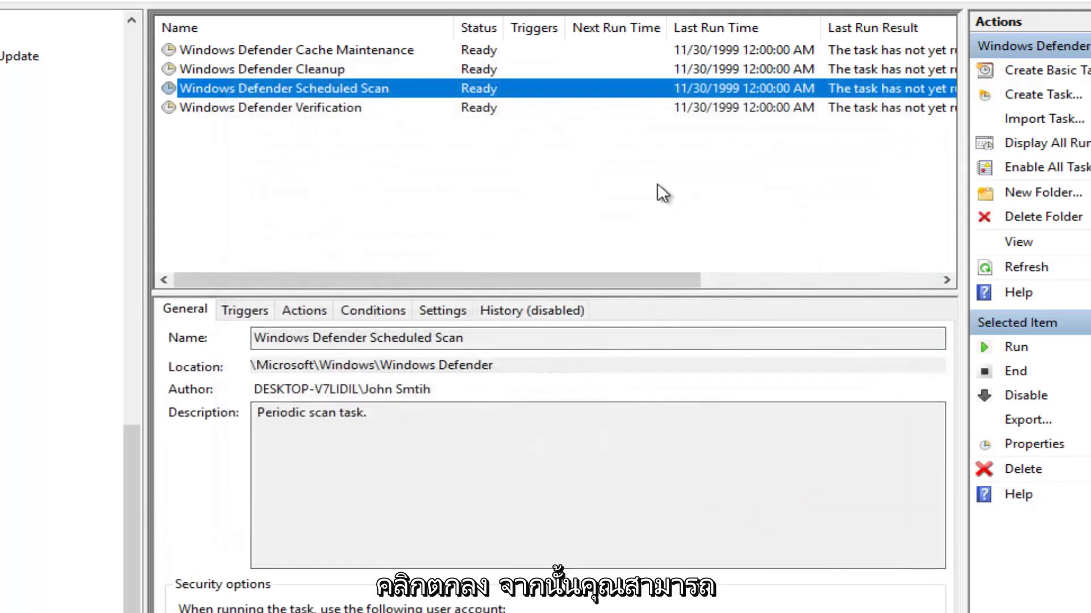